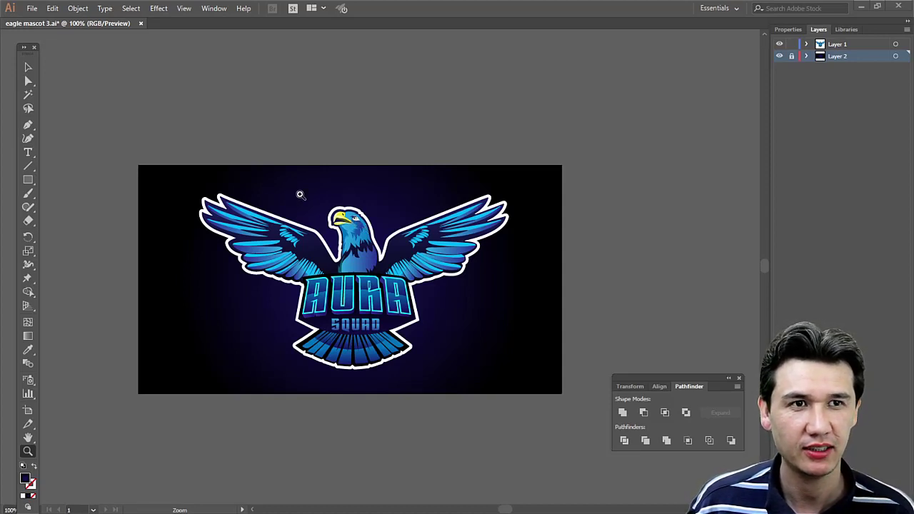
Zoom in to 150% on the eagle logo and pan the view so the logo sits higher.
left_click(357, 251)
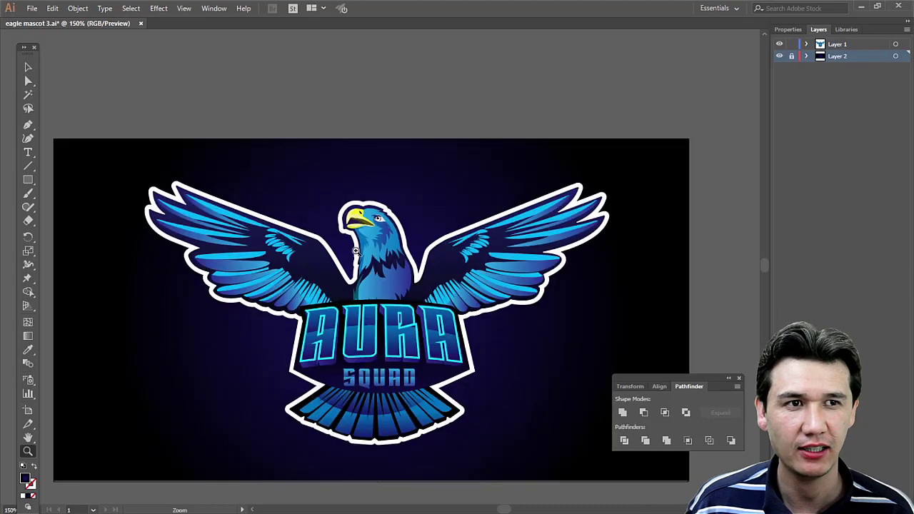
left_click_drag(392, 288, 378, 243)
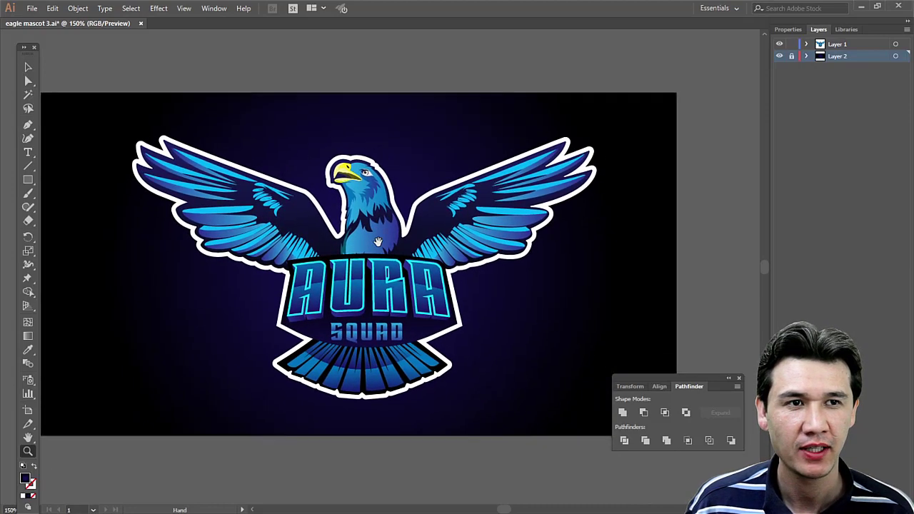
left_click(31, 9)
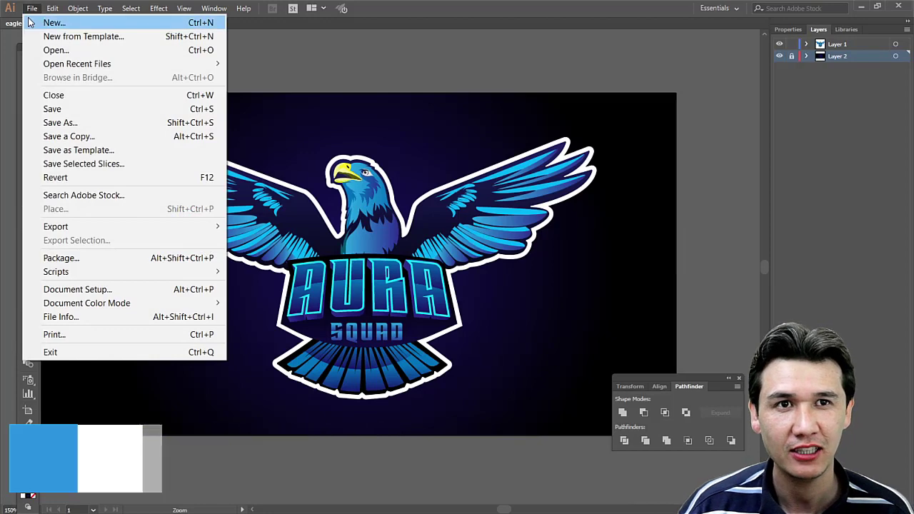
left_click(60, 123)
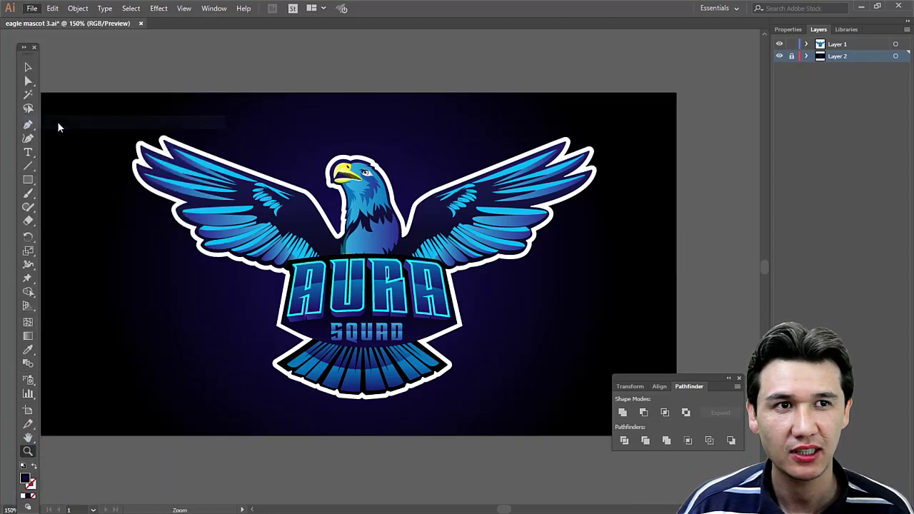
left_click(198, 387)
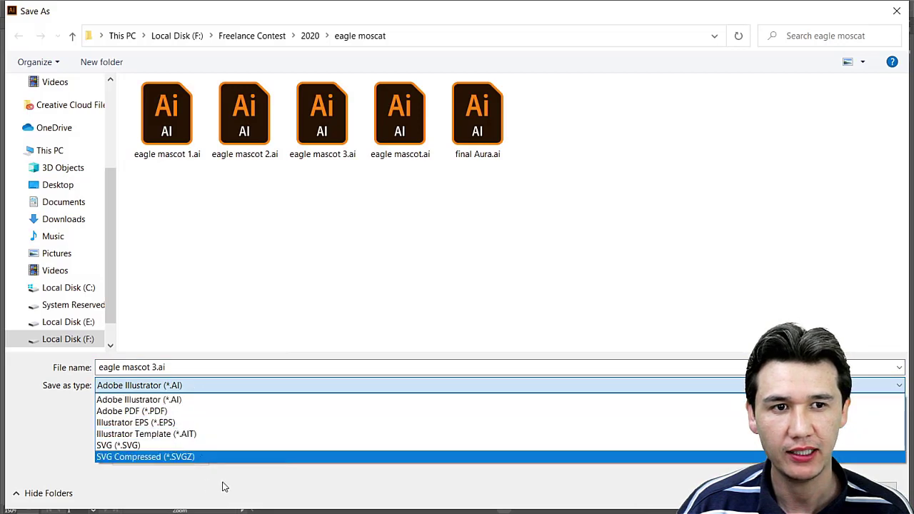
key("Escape")
key("Escape")
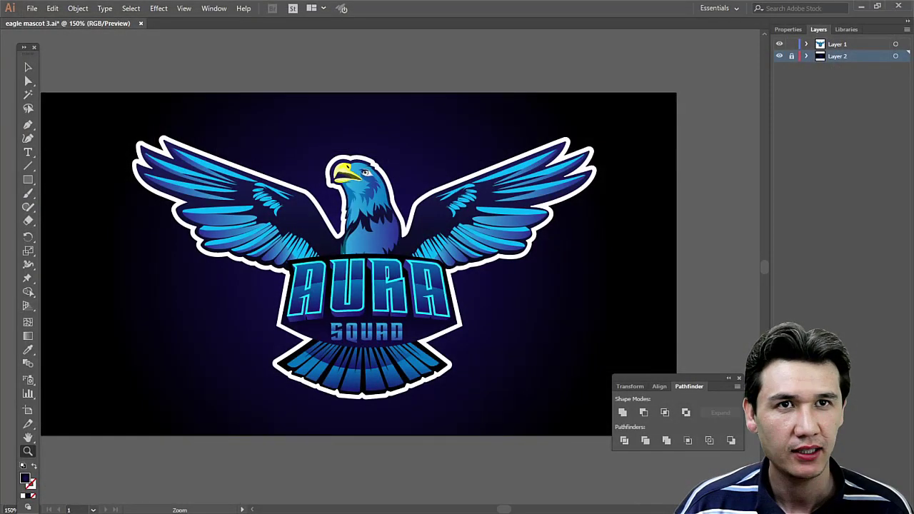
left_click(31, 9)
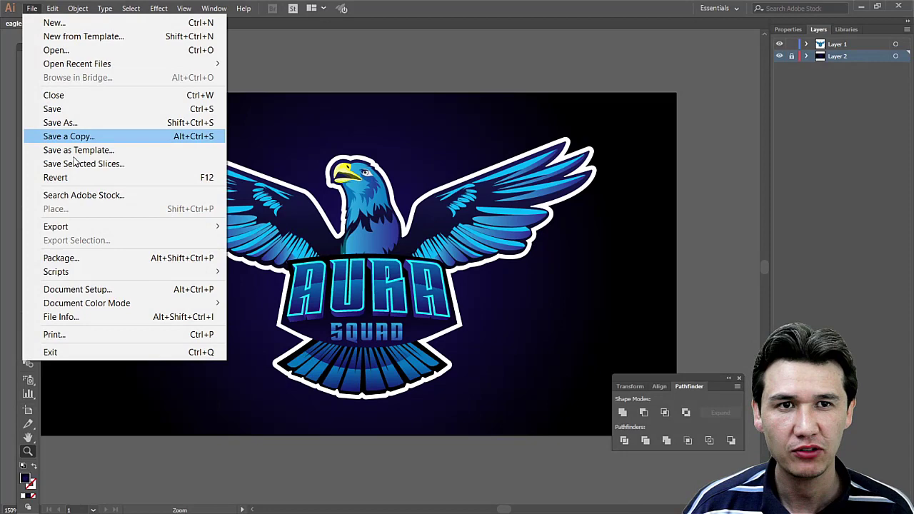
mouse_move(88, 227)
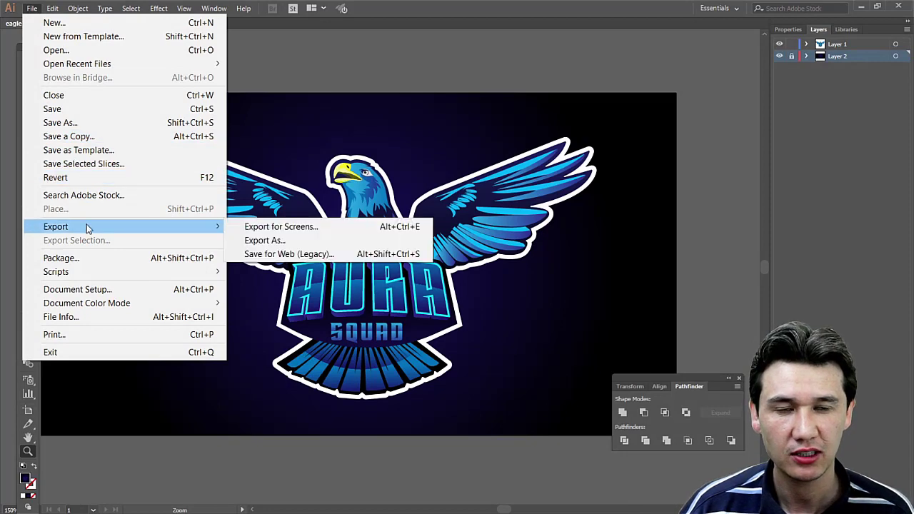
left_click(300, 241)
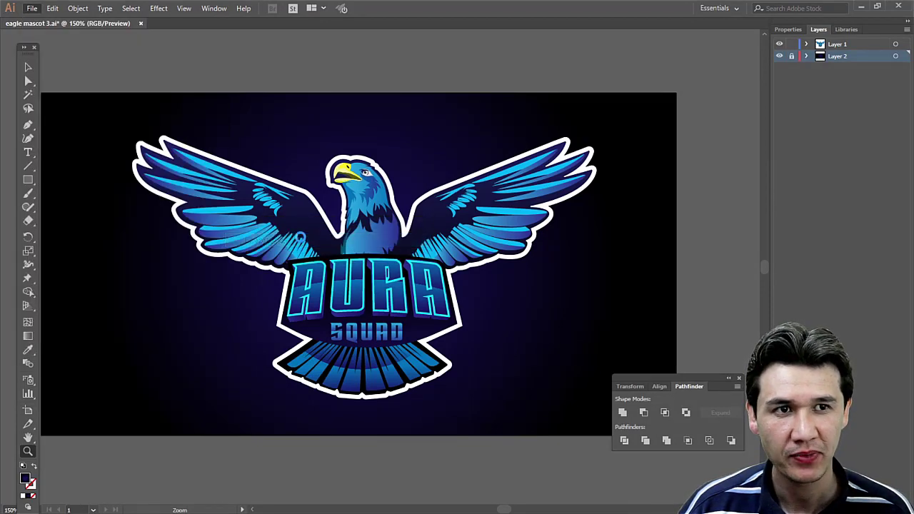
left_click(157, 389)
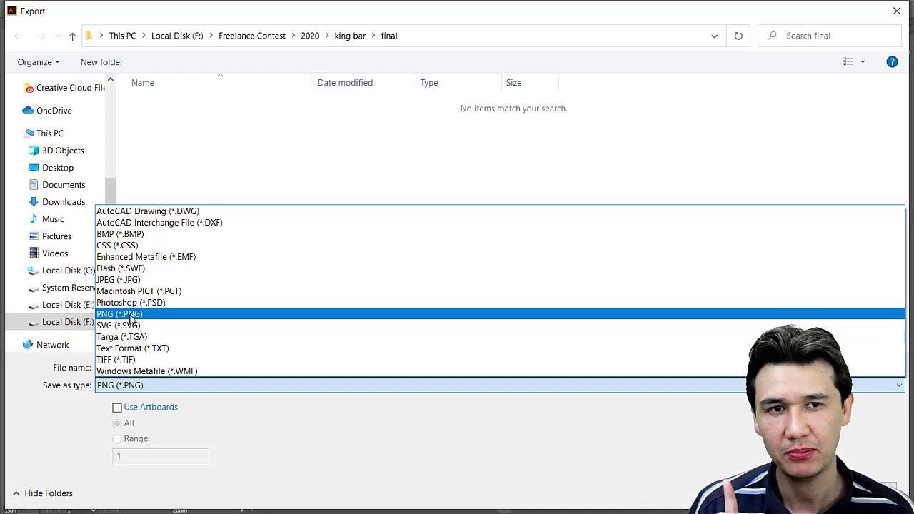
left_click(421, 461)
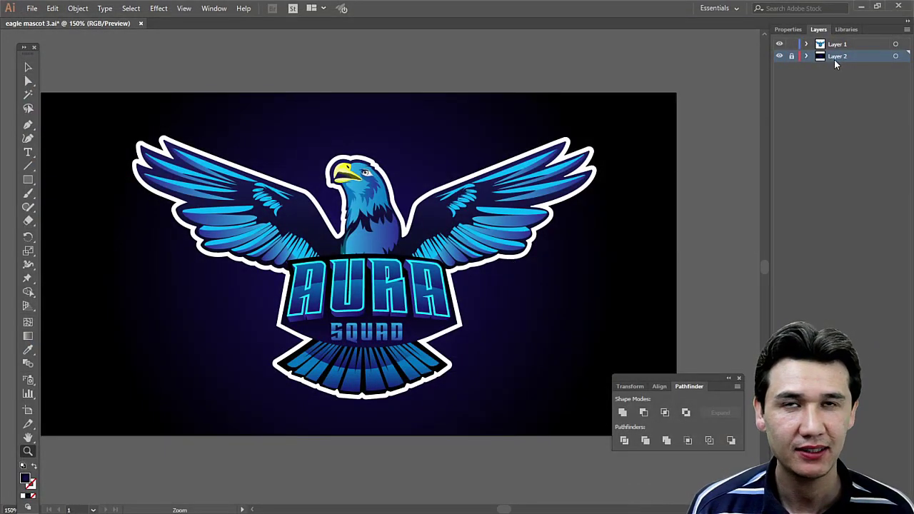
Test visibility of Layer 1 and Layer 2, then leave Layer 2's navy background hidden.
left_click(779, 57)
left_click(779, 57)
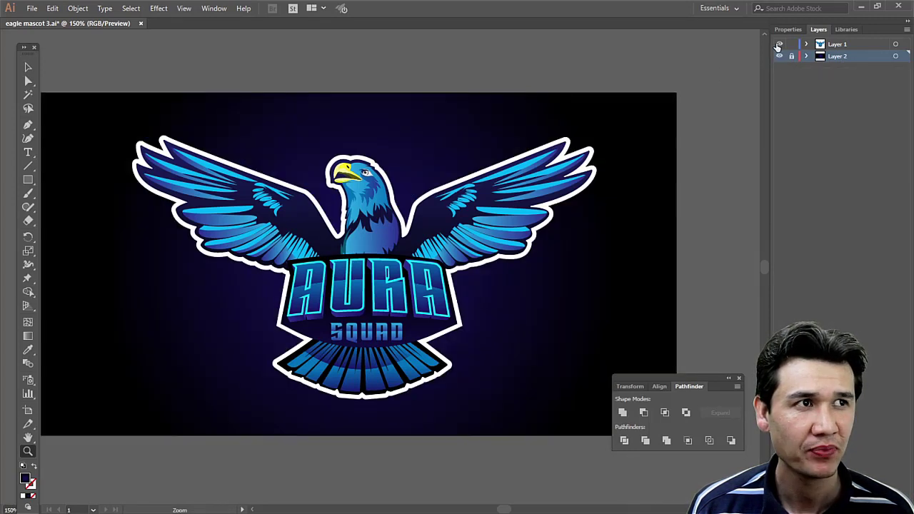
left_click(779, 45)
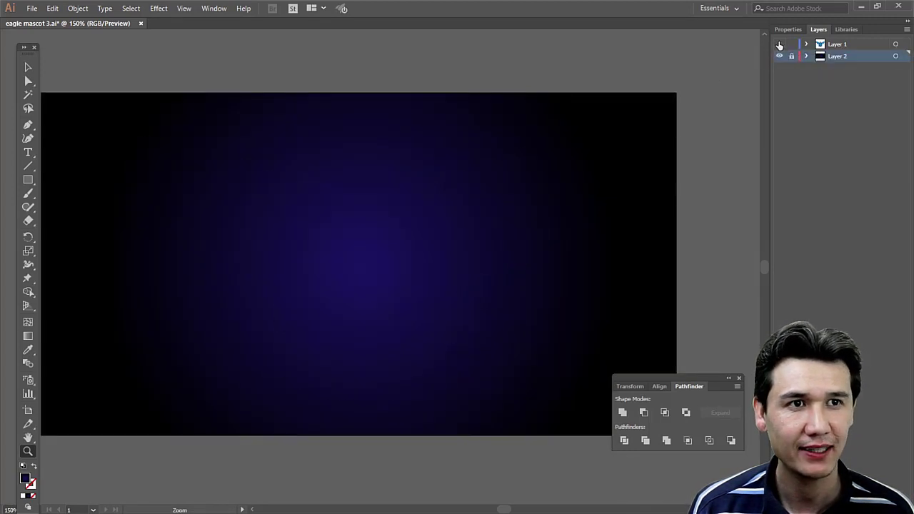
left_click(779, 45)
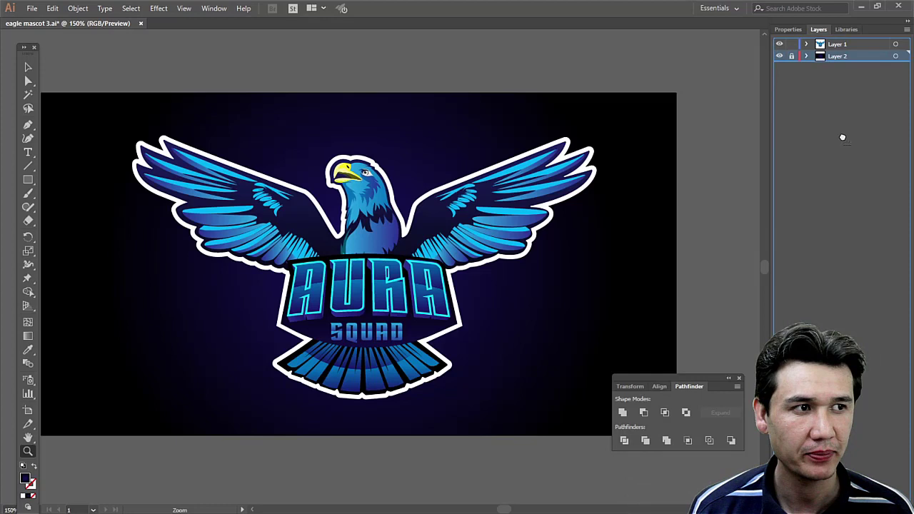
left_click(781, 57)
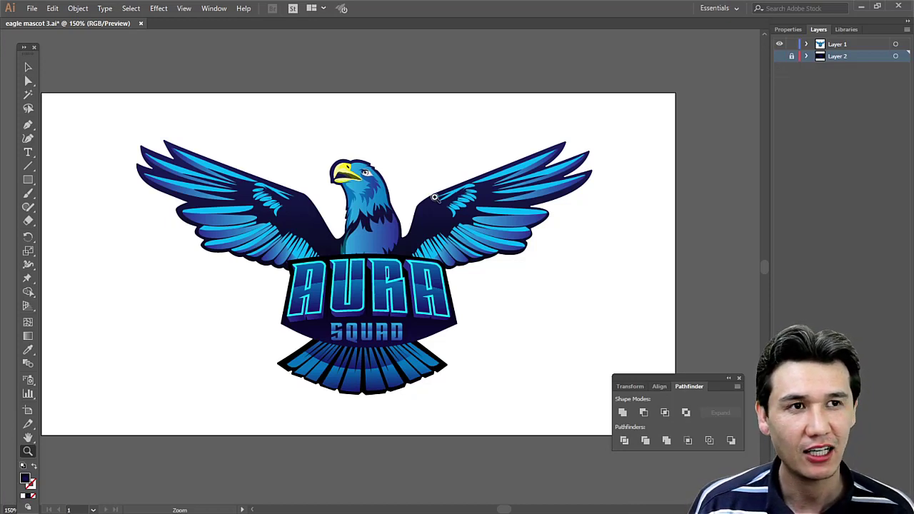
Start exporting the artwork and name the file 'transparant Logo'.
left_click(33, 8)
mouse_move(89, 234)
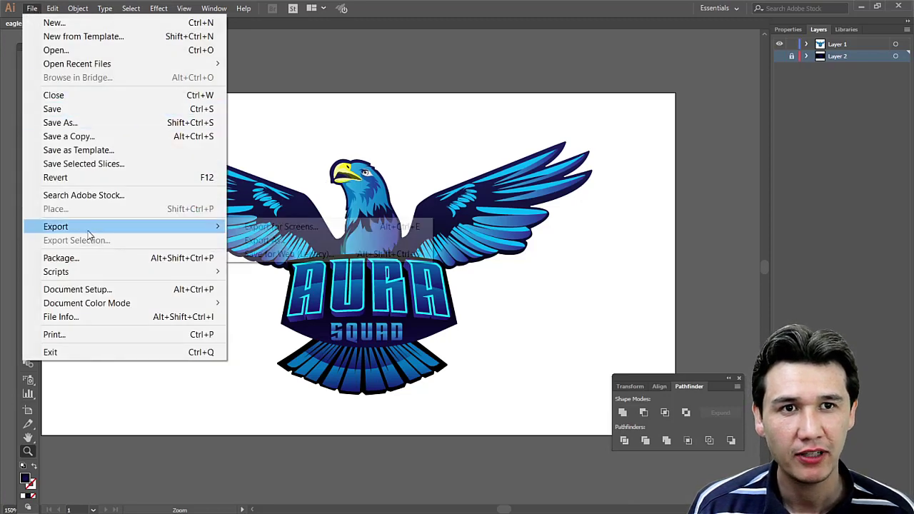
left_click(330, 242)
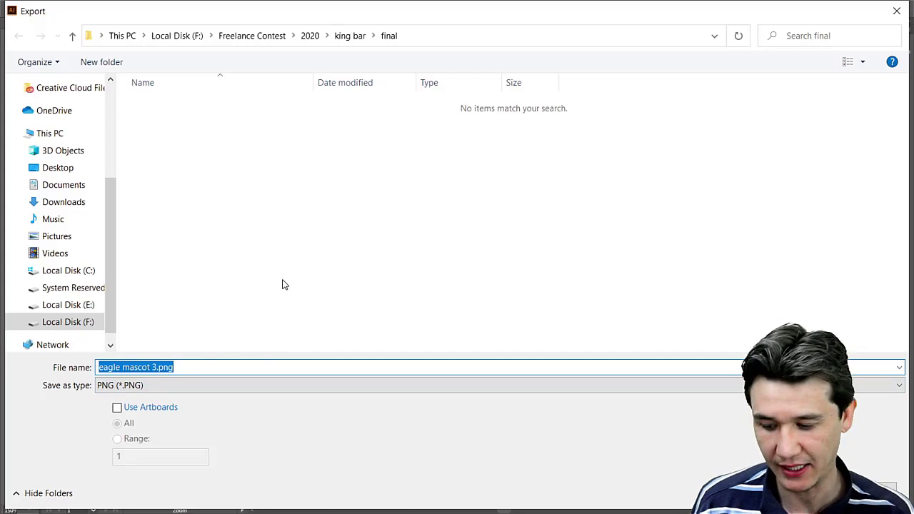
type("tra")
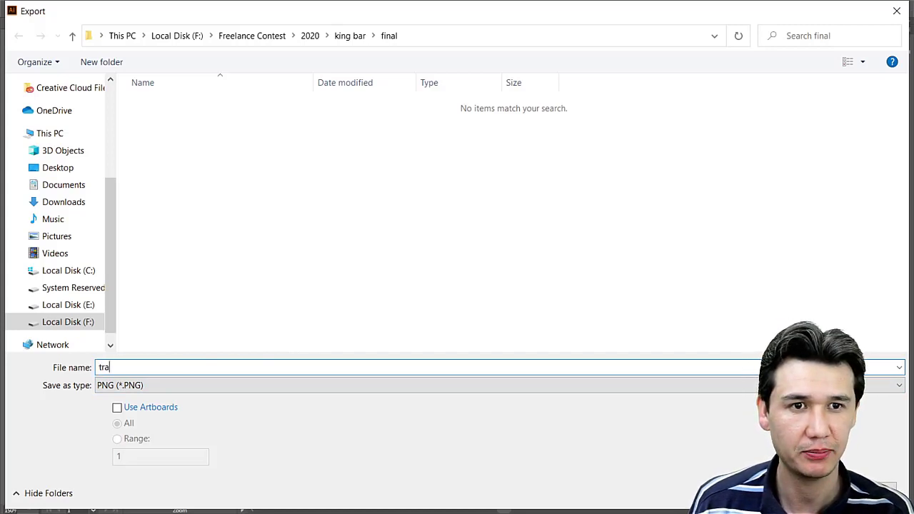
type("nsparant Logo")
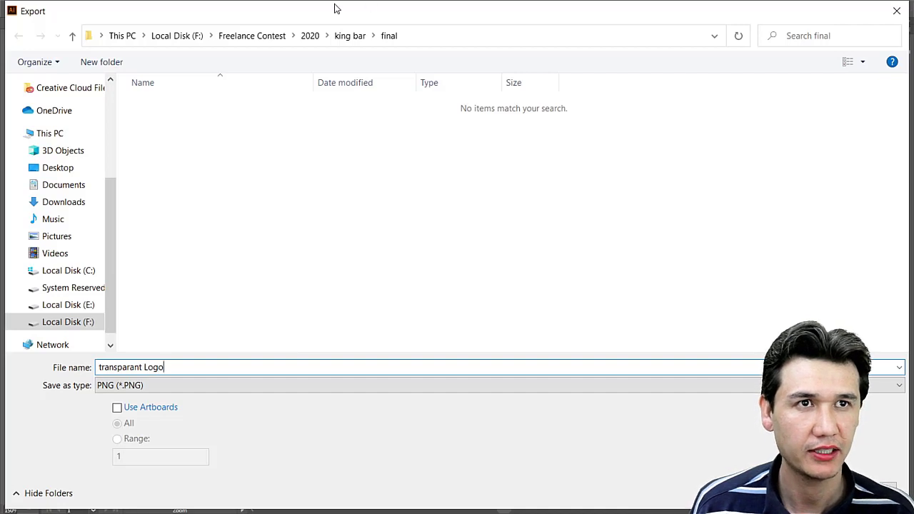
Create a folder 'transparant logo Illustrator' on drive F: and open it.
left_click(183, 39)
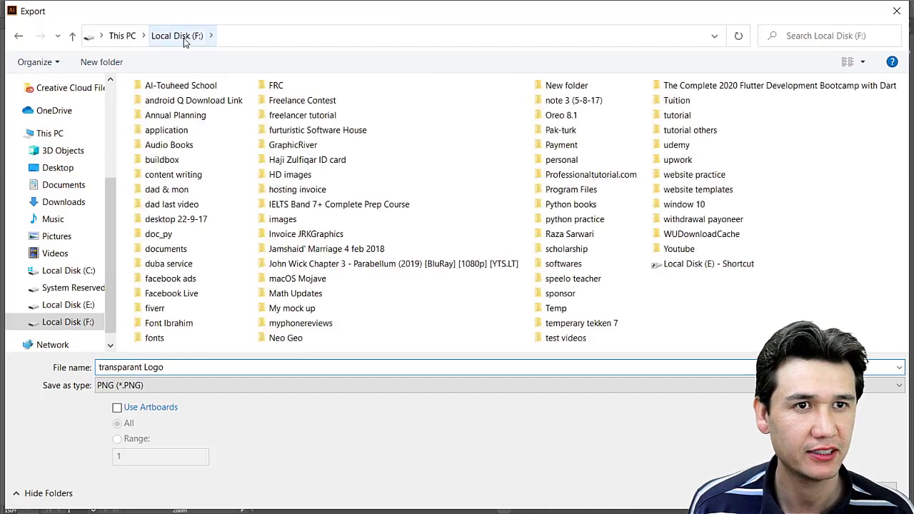
left_click(121, 64)
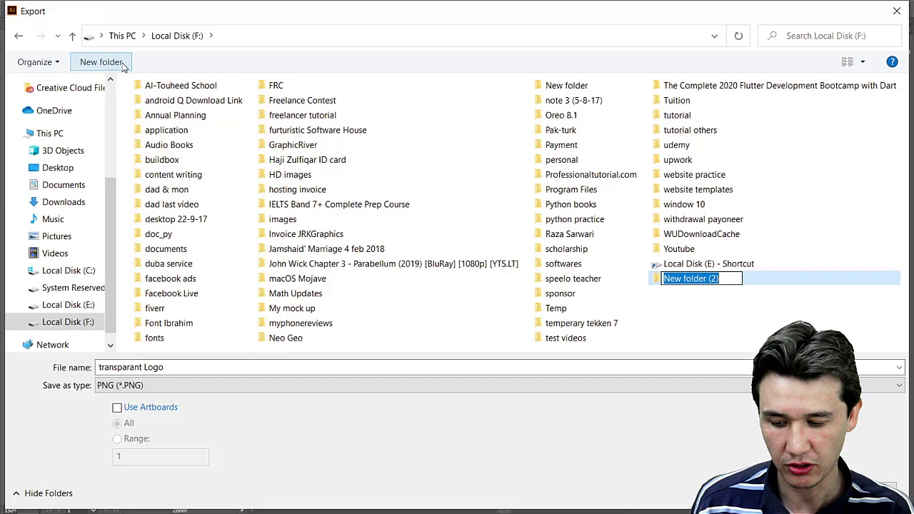
type("trans")
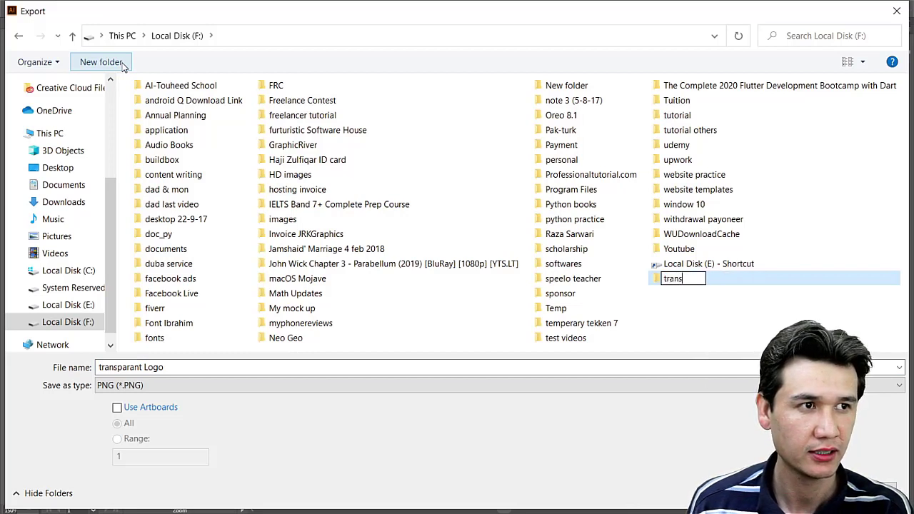
type("parant ")
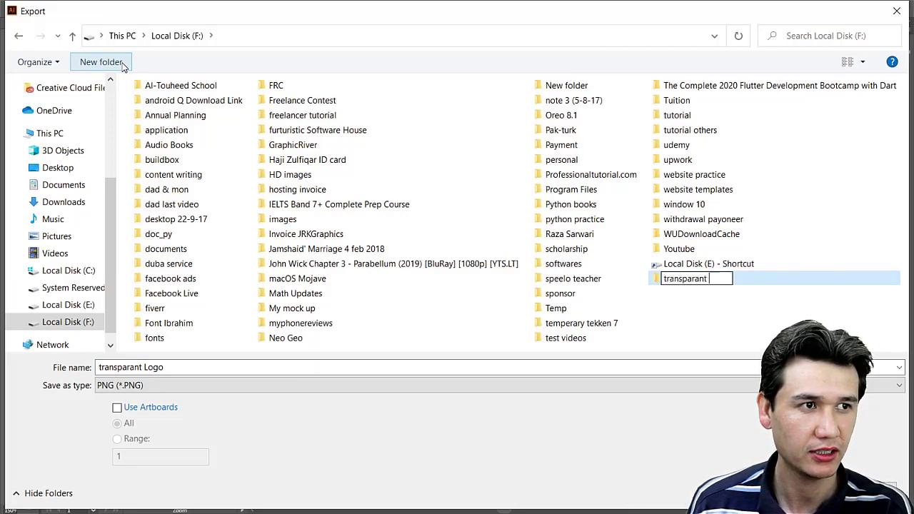
type("logo ")
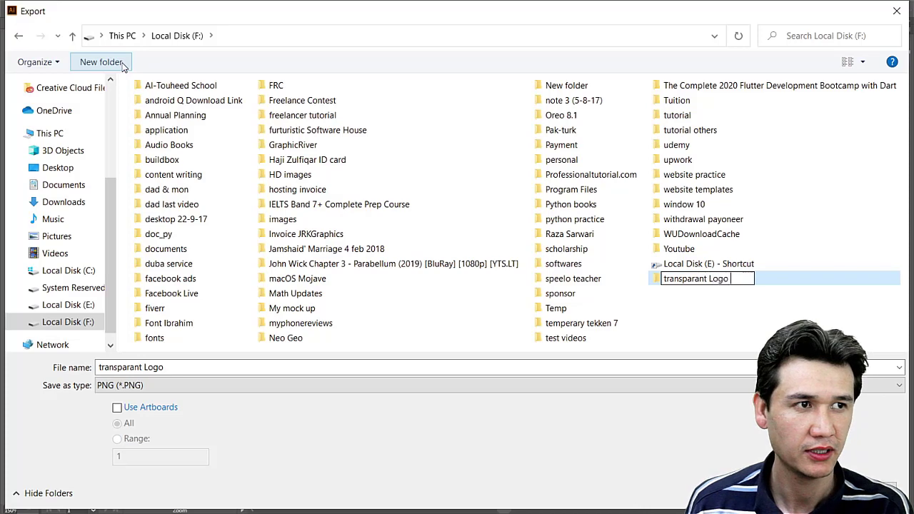
type("Illustrator")
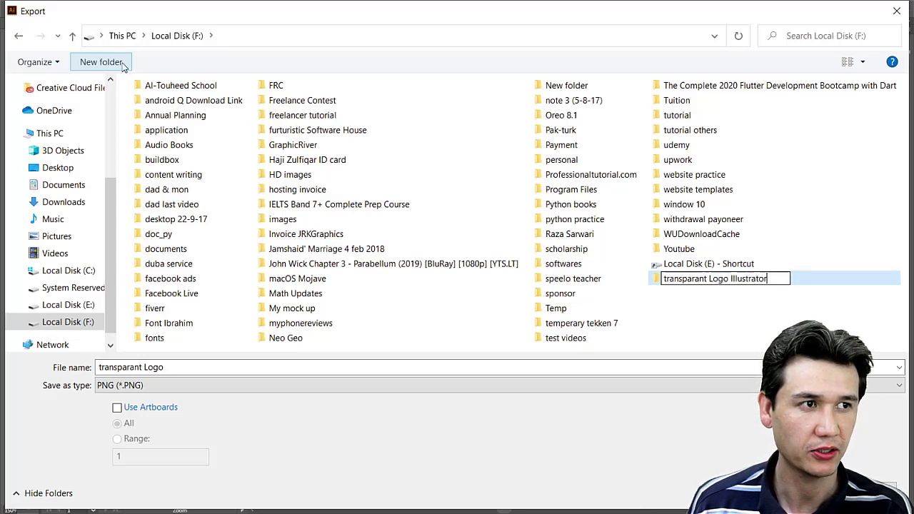
key("Return")
key("Return")
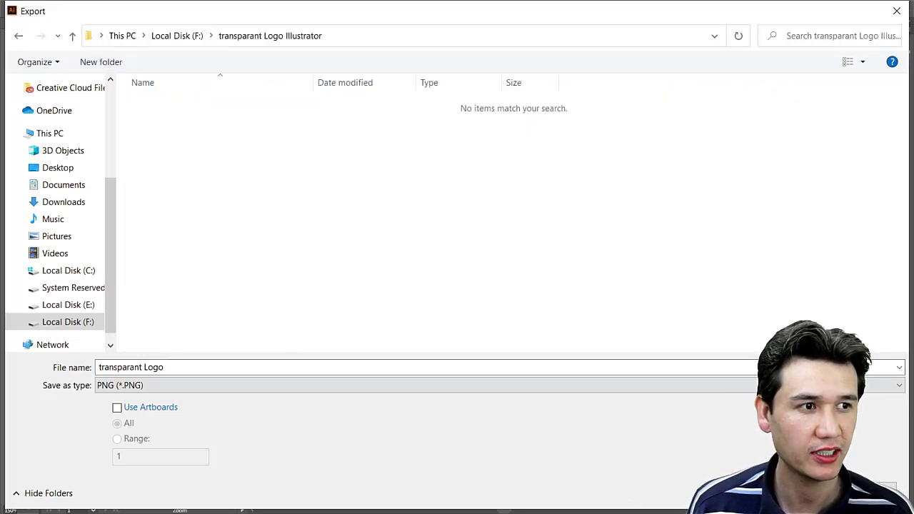
key("Return")
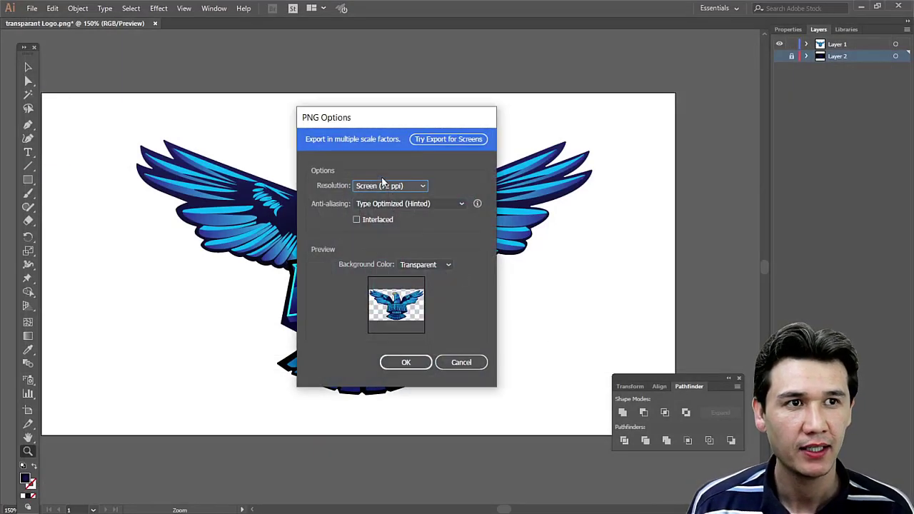
Keep Transparent as the PNG Options background colour and confirm the export.
left_click_drag(366, 126, 316, 113)
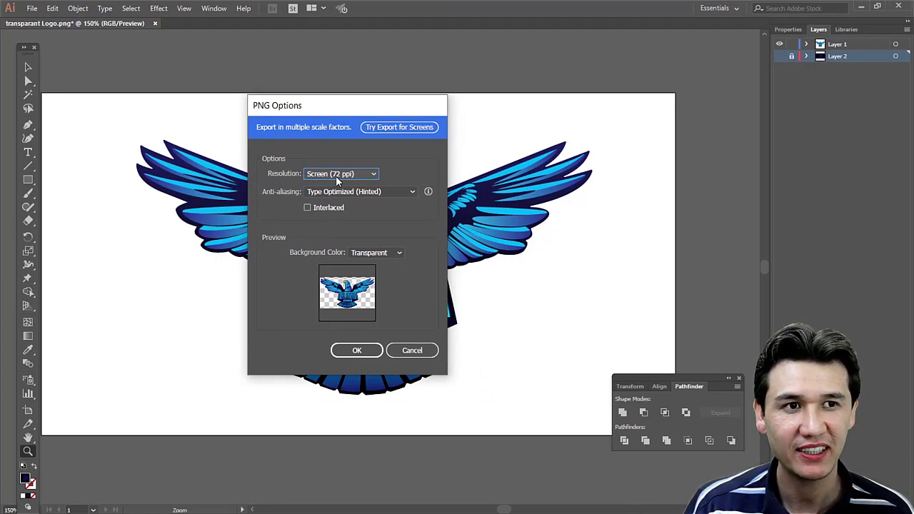
left_click(376, 254)
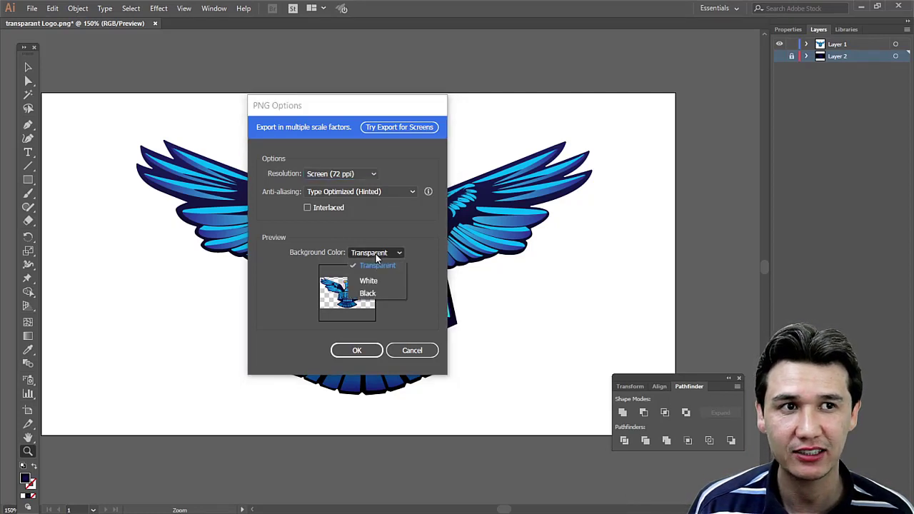
left_click(389, 312)
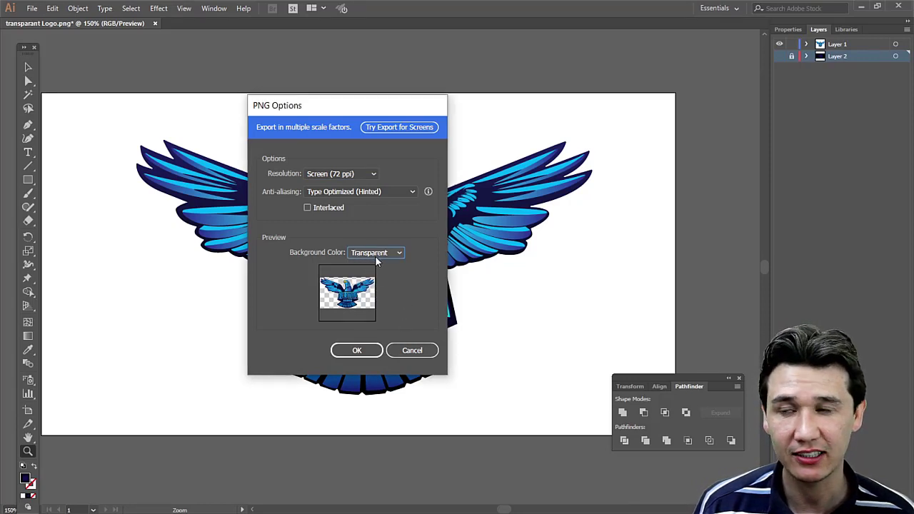
left_click(358, 351)
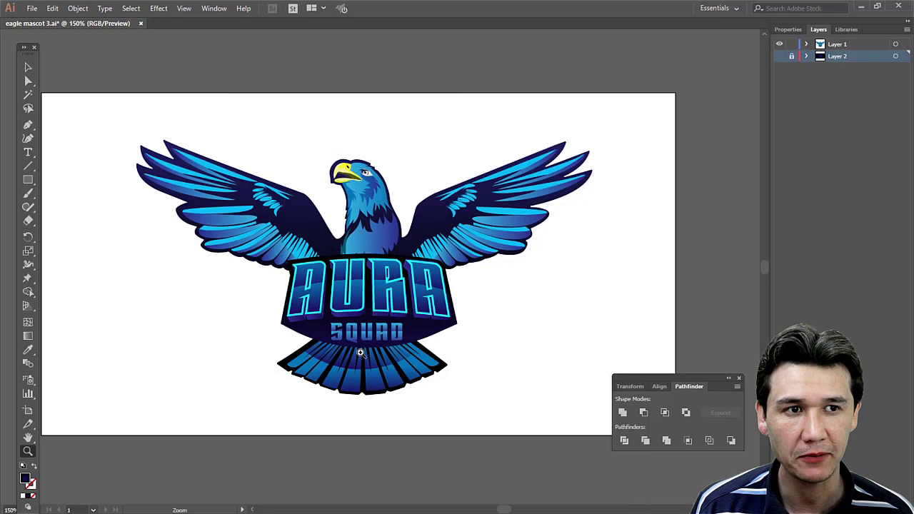
Open transparant Logo.png from the new folder as its own document.
left_click(31, 10)
left_click(67, 48)
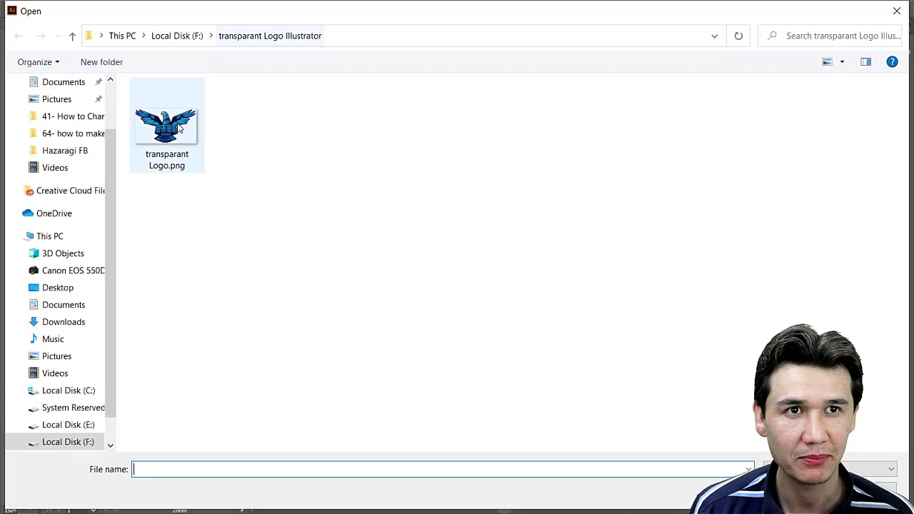
left_click(175, 130)
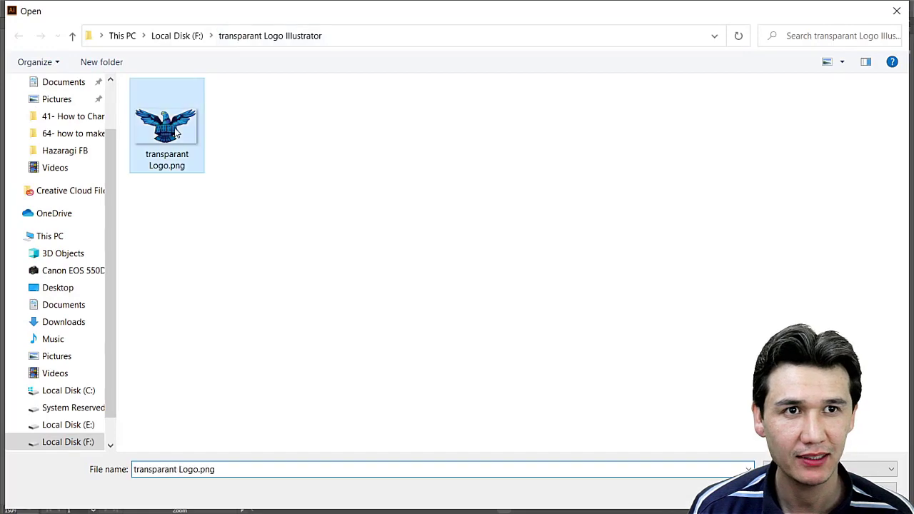
double_click(175, 130)
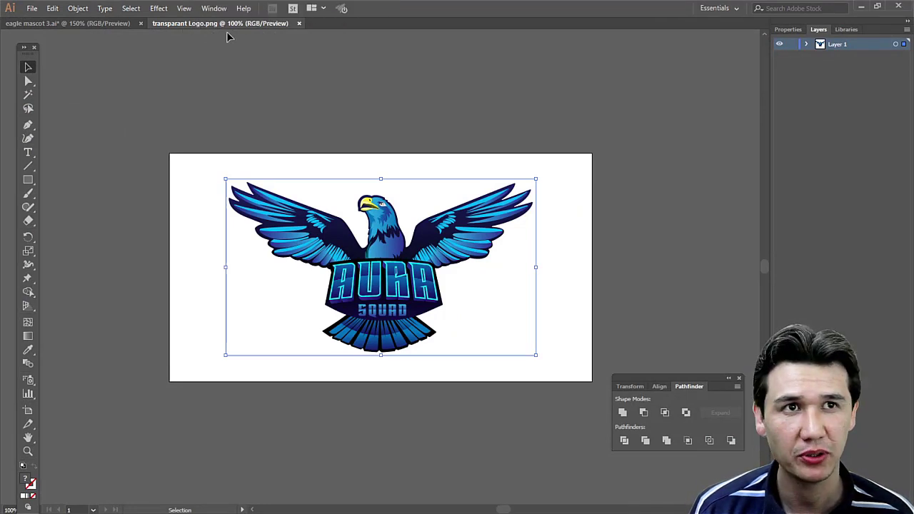
Add Layer 2 beneath Layer 1 and draw a red rectangle covering the artboard on it.
key("ctrl+l")
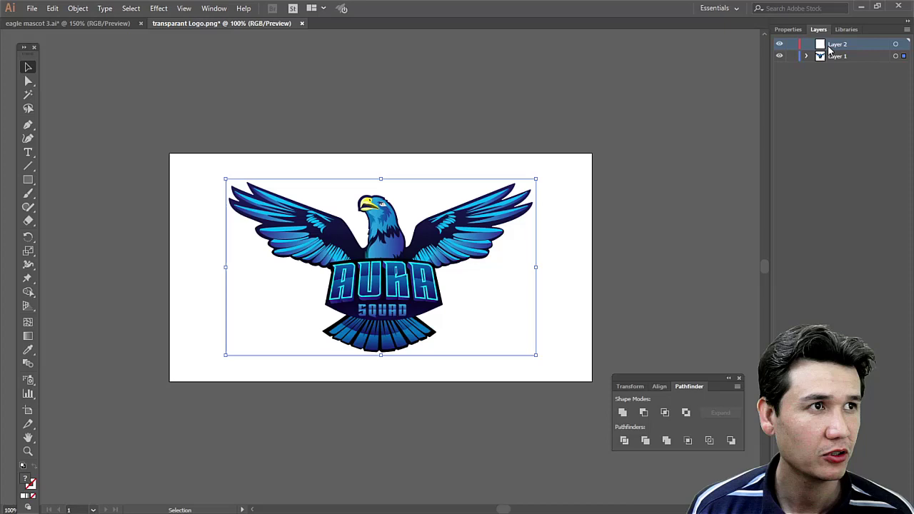
left_click(832, 57)
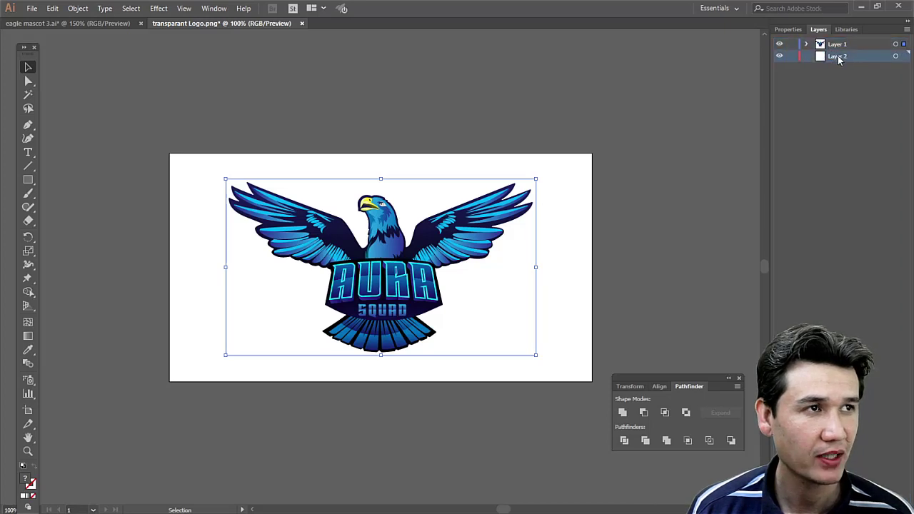
left_click(30, 179)
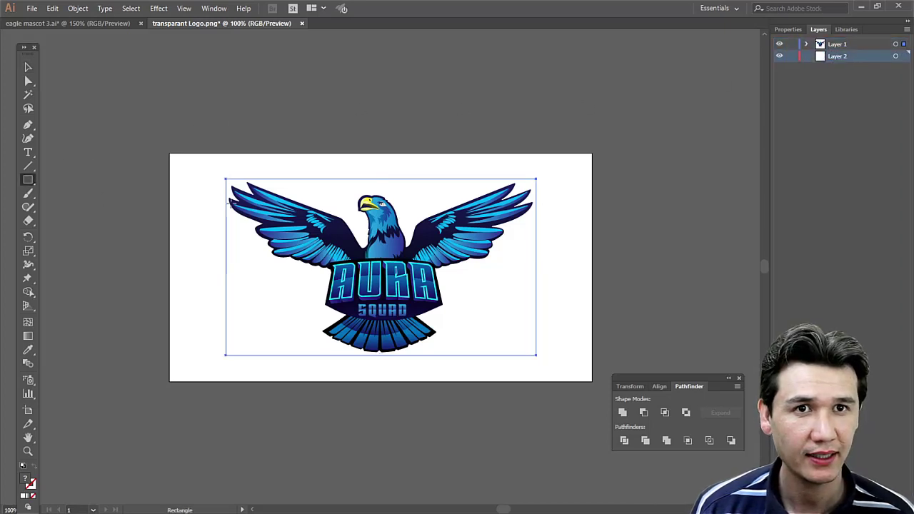
left_click_drag(195, 162, 563, 369)
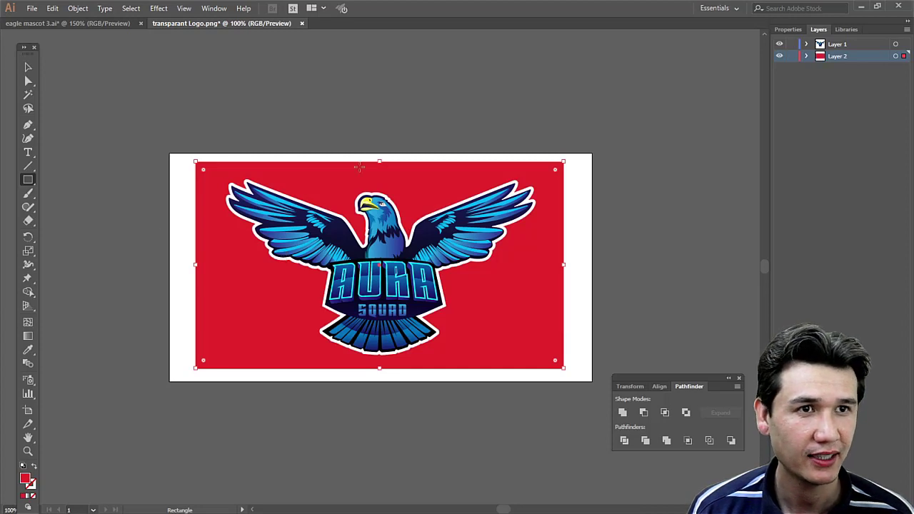
left_click(28, 68)
left_click(281, 122)
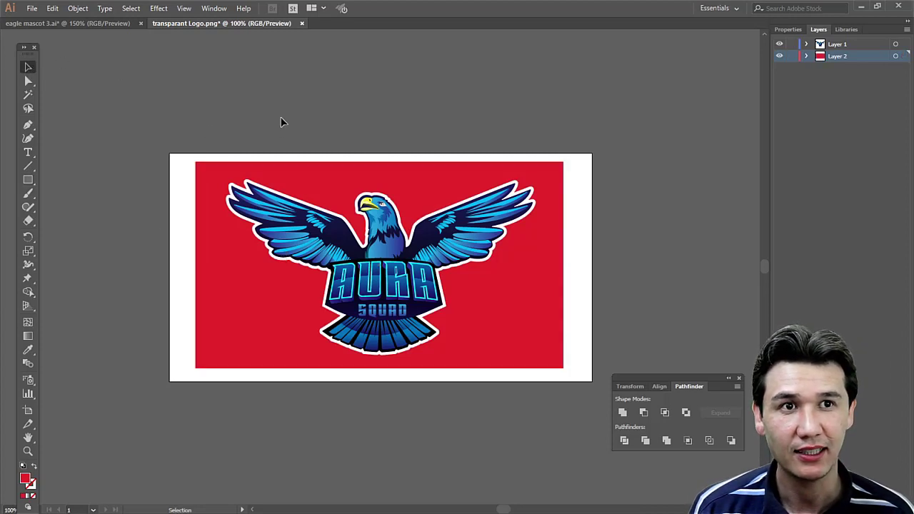